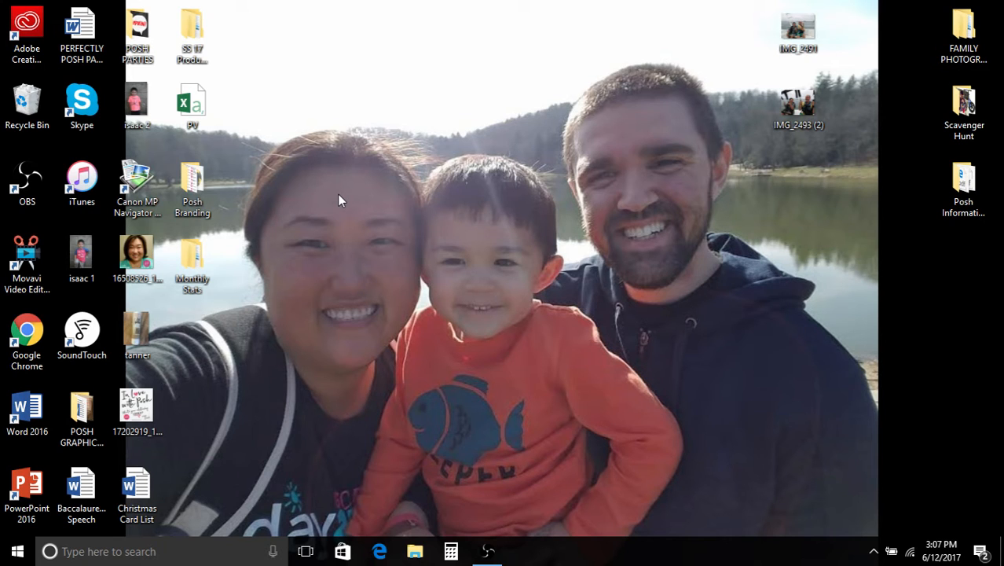
- Launch Google Chrome and open the Perfectly Posh consultant website
{"action": "double_click", "coordinate": [25, 332]}
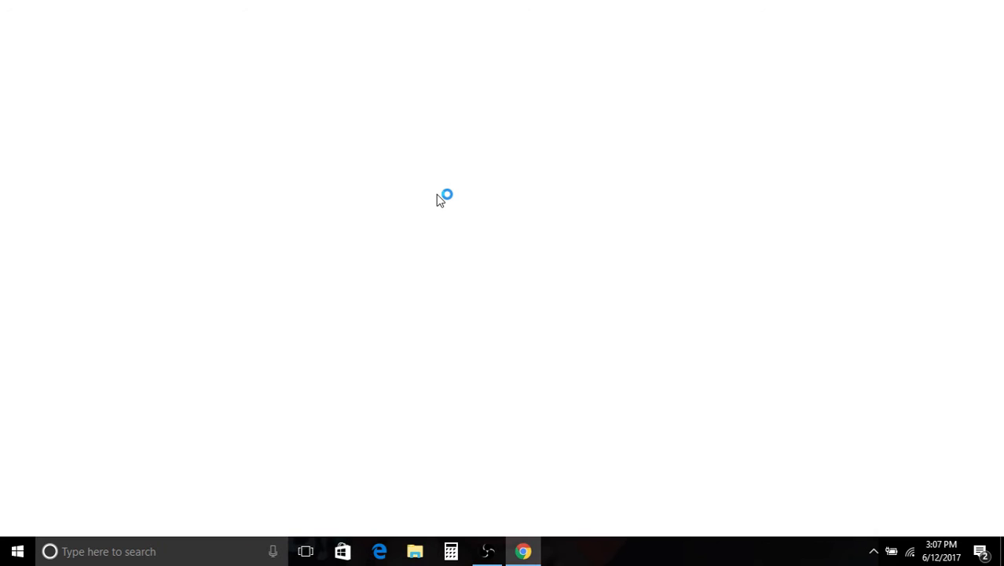
{"action": "type", "text": "posh"}
{"action": "key", "text": "Return"}
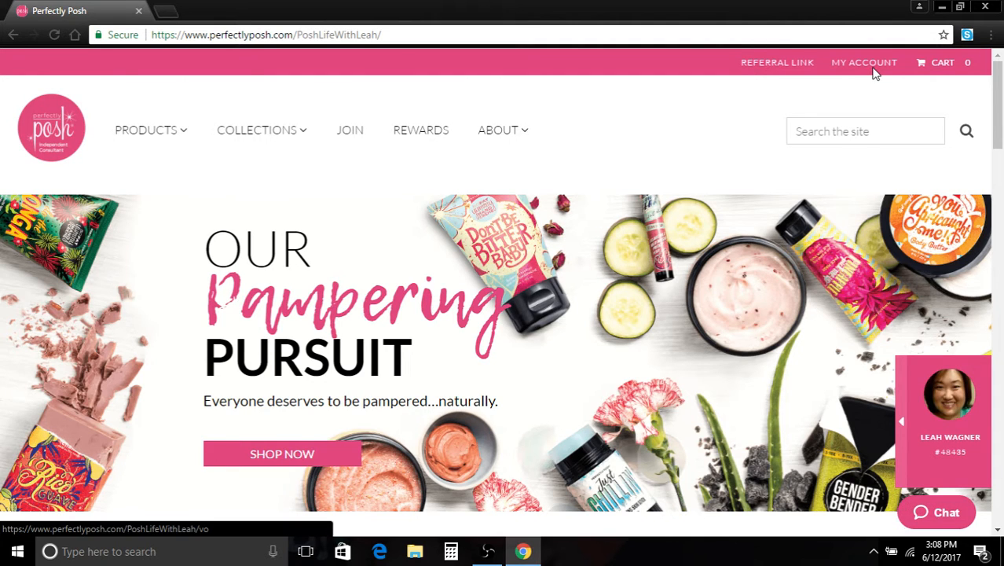
- Enter the Virtual Office from the account options and open the form for creating a party
{"action": "mouse_move", "coordinate": [875, 74]}
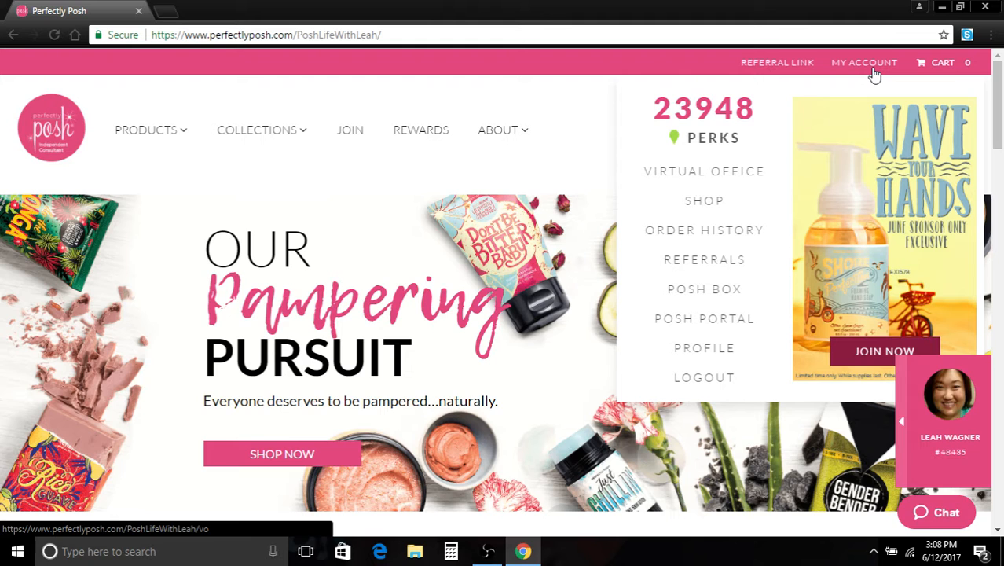
{"action": "left_click", "coordinate": [744, 174]}
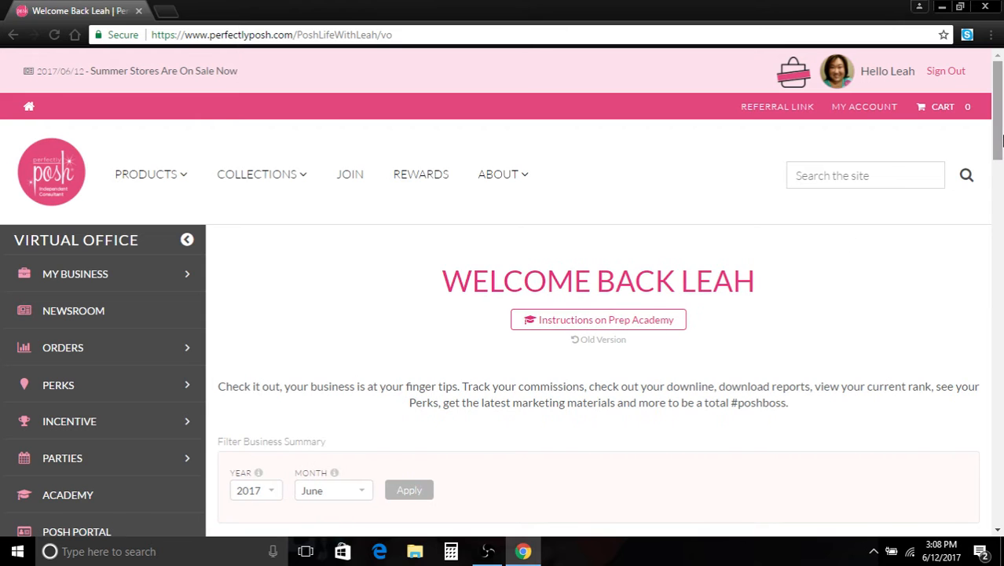
{"action": "left_click_drag", "start_coordinate": [998, 108], "coordinate": [998, 114]}
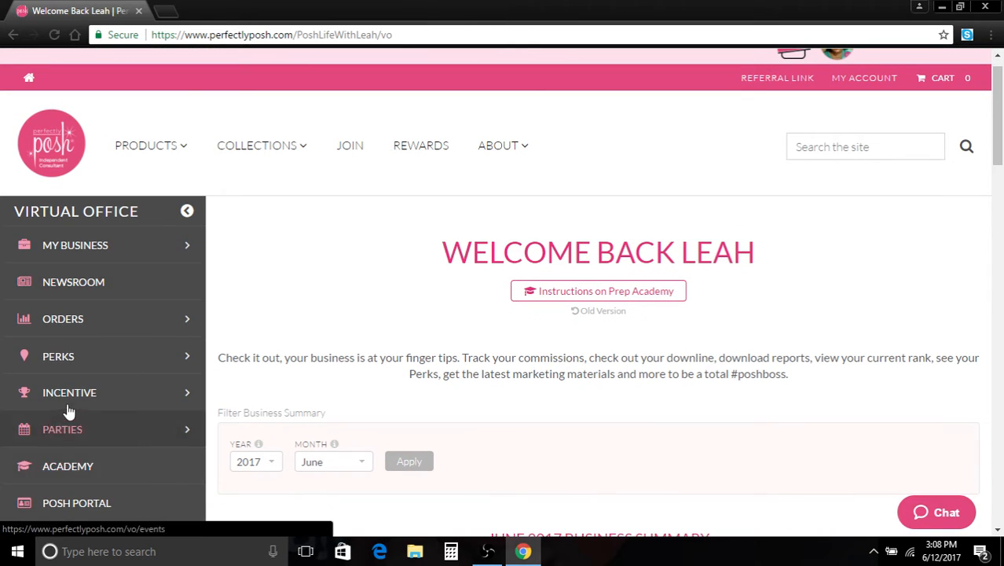
{"action": "left_click", "coordinate": [188, 433]}
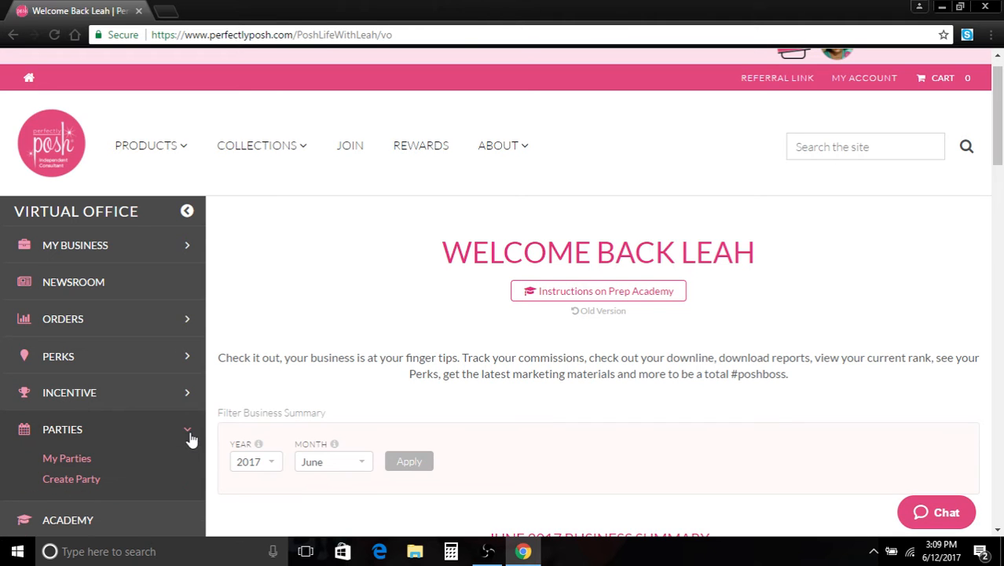
{"action": "left_click", "coordinate": [68, 481]}
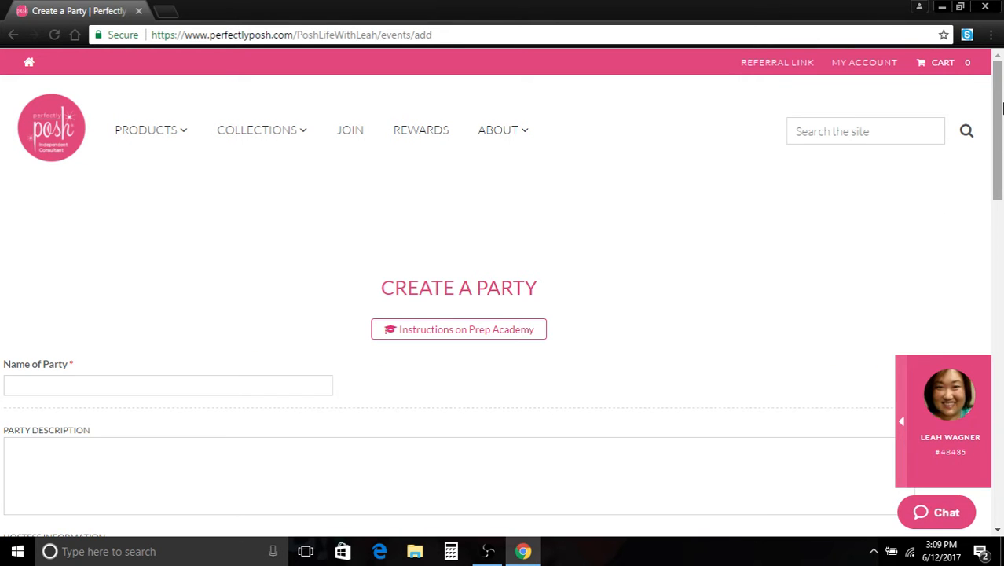
- Name the party "My Launch Party!"
{"action": "scroll", "coordinate": [1002, 108], "scroll_direction": "down", "scroll_amount": 1}
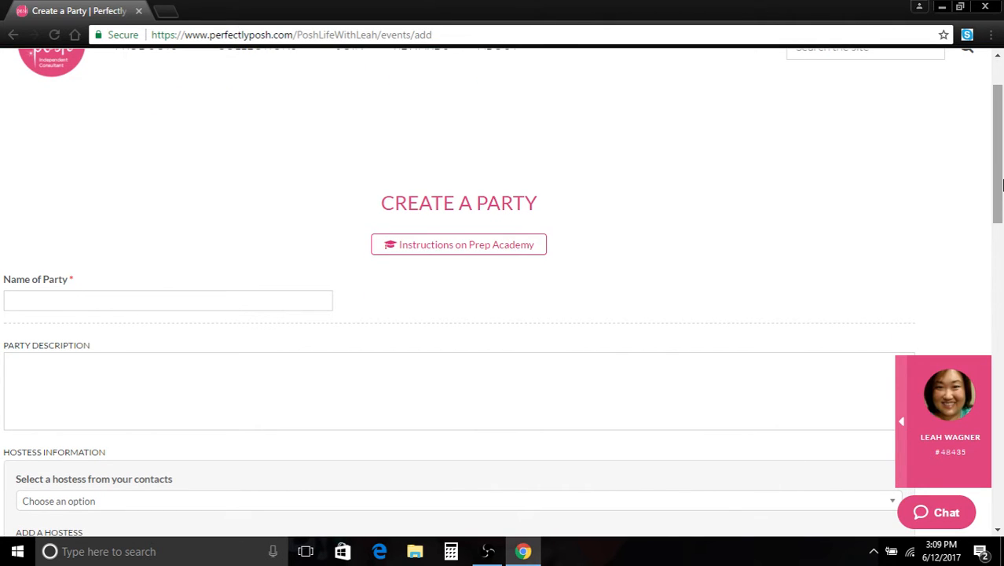
{"action": "scroll", "coordinate": [1002, 185], "scroll_direction": "down", "scroll_amount": 1}
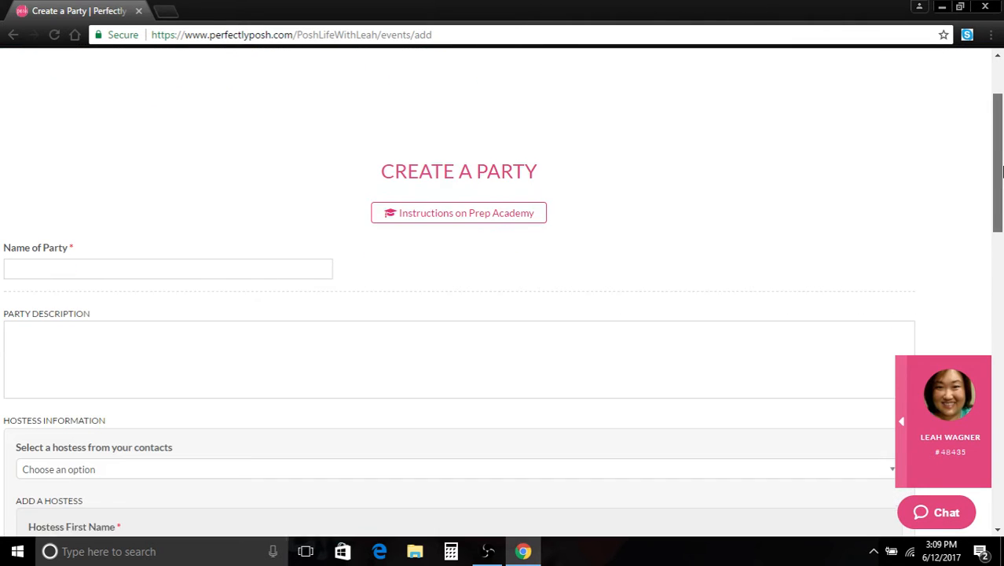
{"action": "left_click", "coordinate": [34, 264]}
{"action": "type", "text": "My Launc"}
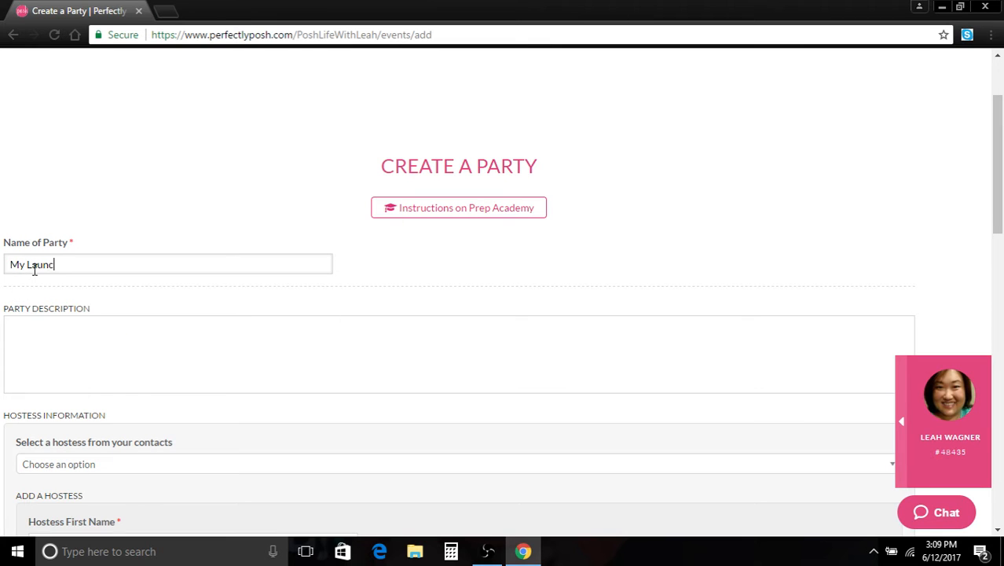
{"action": "type", "text": "h Party!"}
- Try a party name built from the hostess's first name, and restore the name to "My Launch Party!"
{"action": "left_click_drag", "start_coordinate": [98, 264], "coordinate": [6, 265]}
{"action": "key", "text": "BackSpace"}
{"action": "type", "text": "Leah's Posh Part"}
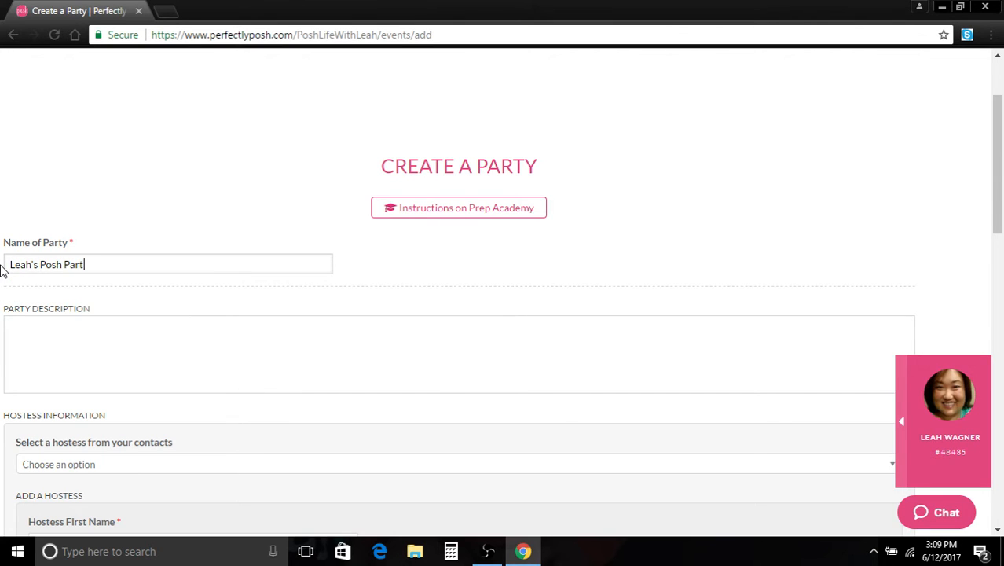
{"action": "type", "text": "y!"}
{"action": "left_click_drag", "start_coordinate": [93, 264], "coordinate": [4, 264]}
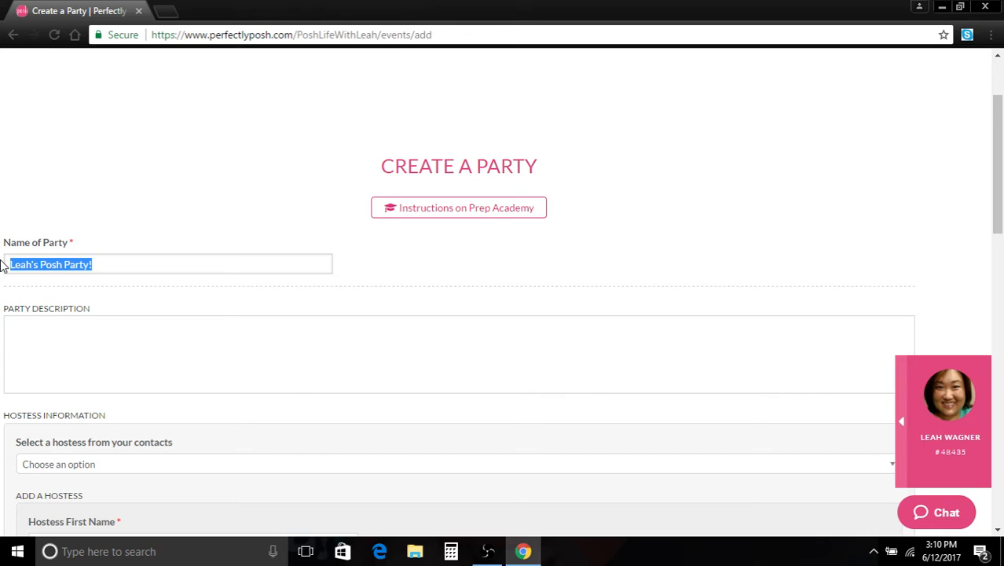
{"action": "key", "text": "BackSpace"}
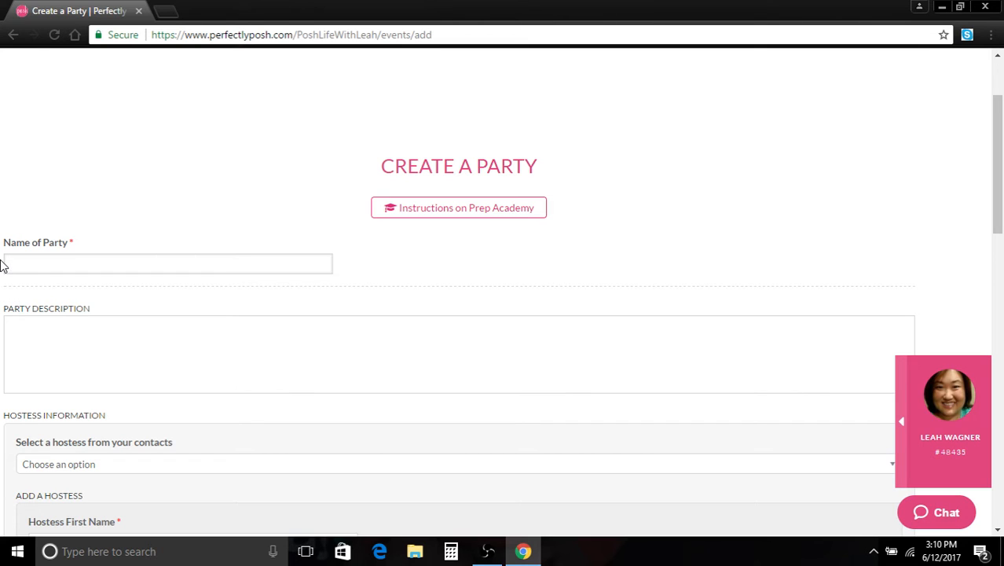
{"action": "type", "text": "My Launch Party!"}
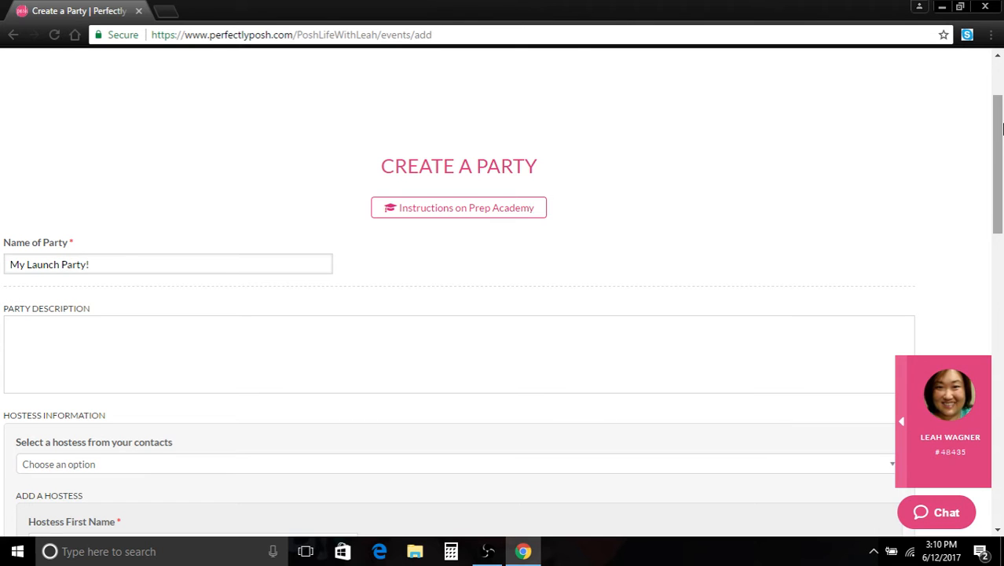
- Examine the hostess contact list and the hostess name, email and shipping address fields of the party form
{"action": "scroll", "coordinate": [887, 169], "scroll_direction": "down", "scroll_amount": 2}
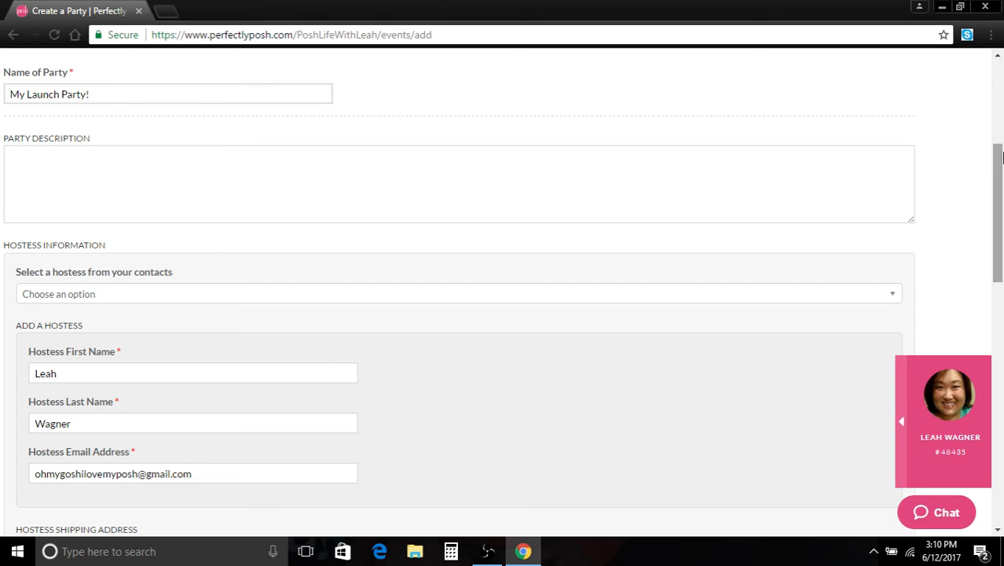
{"action": "left_click_drag", "start_coordinate": [996, 157], "coordinate": [1002, 206]}
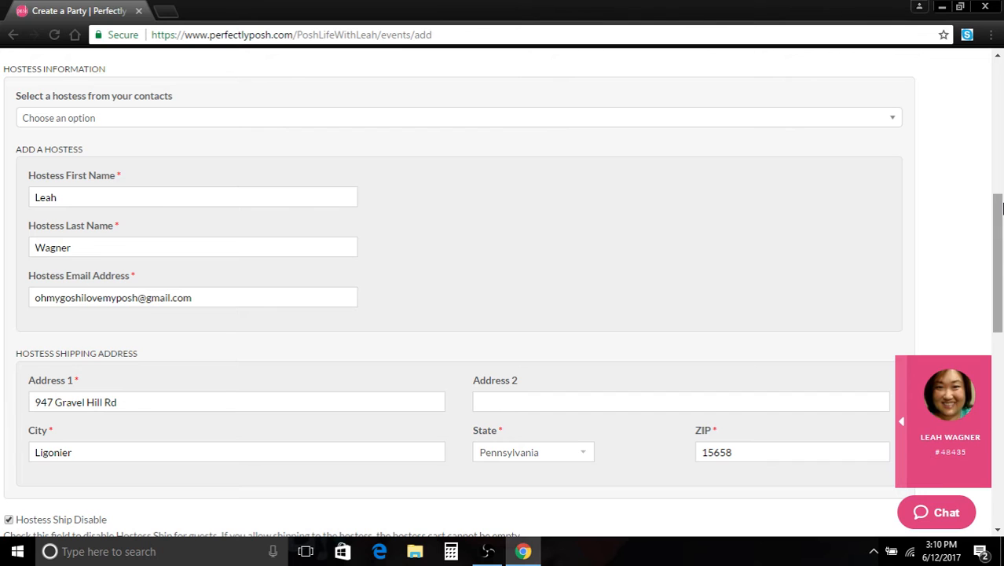
{"action": "left_click", "coordinate": [133, 125]}
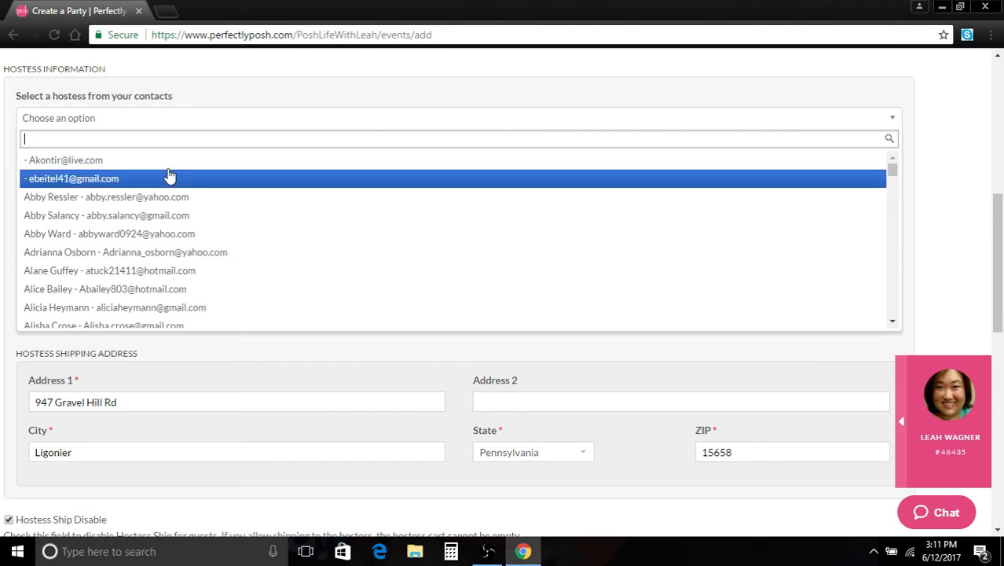
{"action": "left_click", "coordinate": [221, 95]}
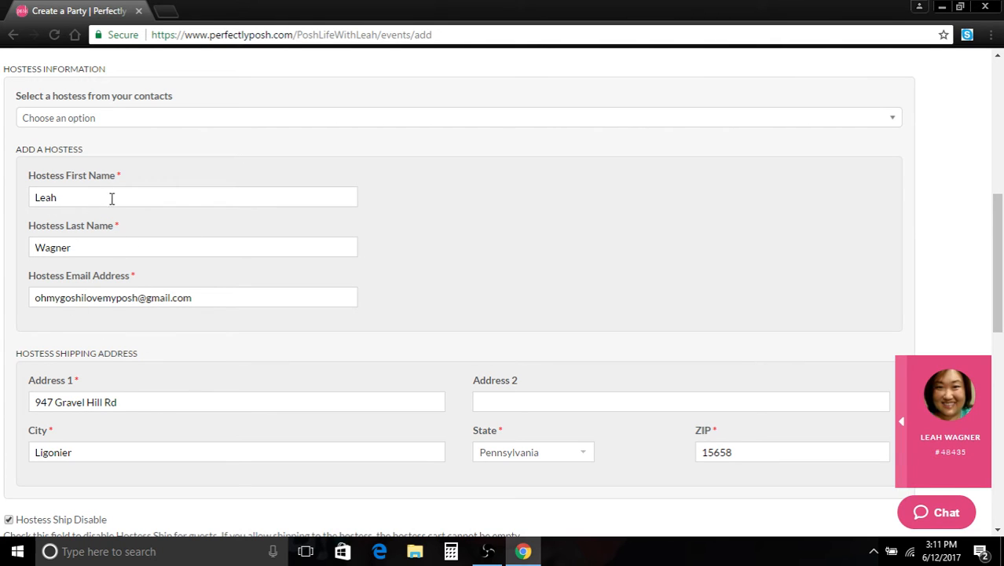
{"action": "left_click", "coordinate": [65, 196]}
{"action": "left_click", "coordinate": [80, 248]}
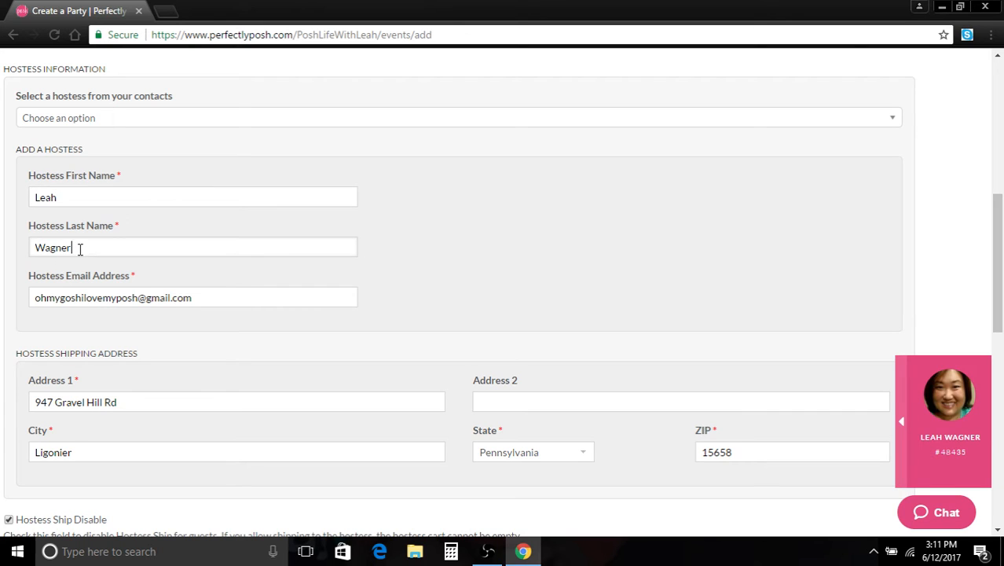
{"action": "left_click", "coordinate": [217, 297]}
{"action": "left_click", "coordinate": [148, 403]}
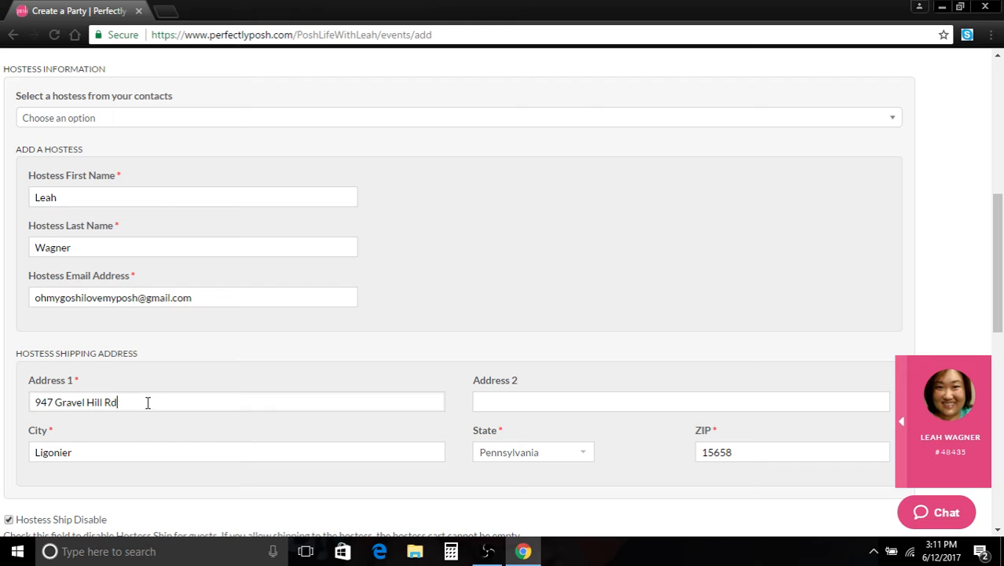
- Examine the Hostess Ship Disable option and compare the party location section with the hostess shipping address
{"action": "left_click_drag", "start_coordinate": [1002, 204], "coordinate": [1002, 302]}
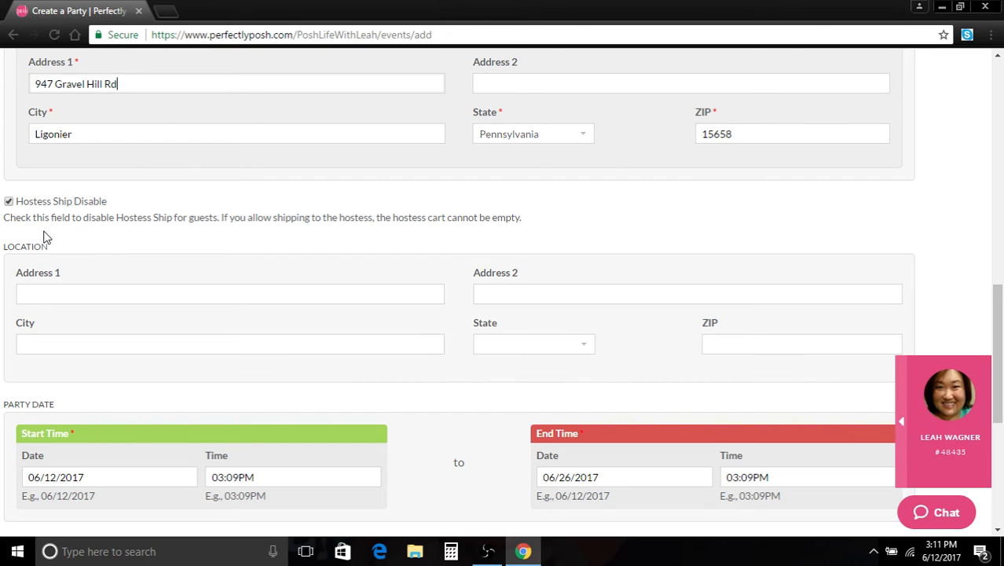
{"action": "left_click", "coordinate": [9, 202]}
{"action": "scroll", "coordinate": [997, 314], "scroll_direction": "down", "scroll_amount": 2}
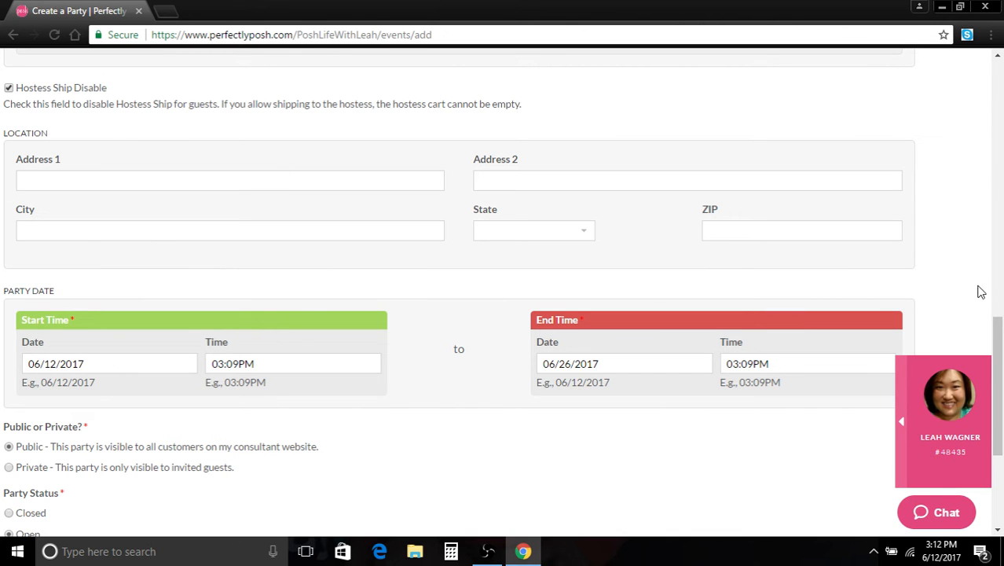
{"action": "left_click_drag", "start_coordinate": [998, 323], "coordinate": [1001, 201]}
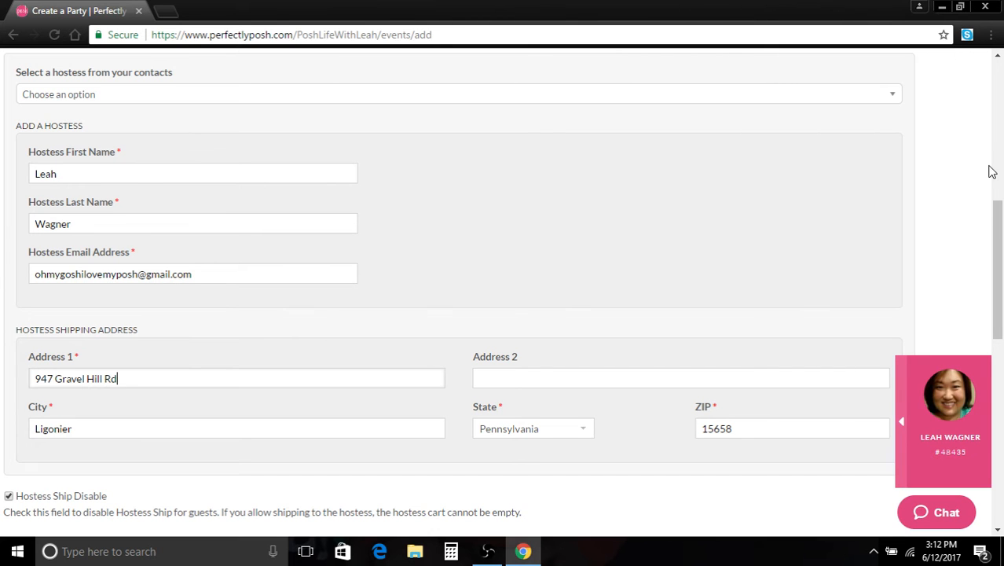
- Set the party's start date to 06/30/2017 and its end date to 07/14/2017
{"action": "left_click_drag", "start_coordinate": [998, 228], "coordinate": [1001, 368]}
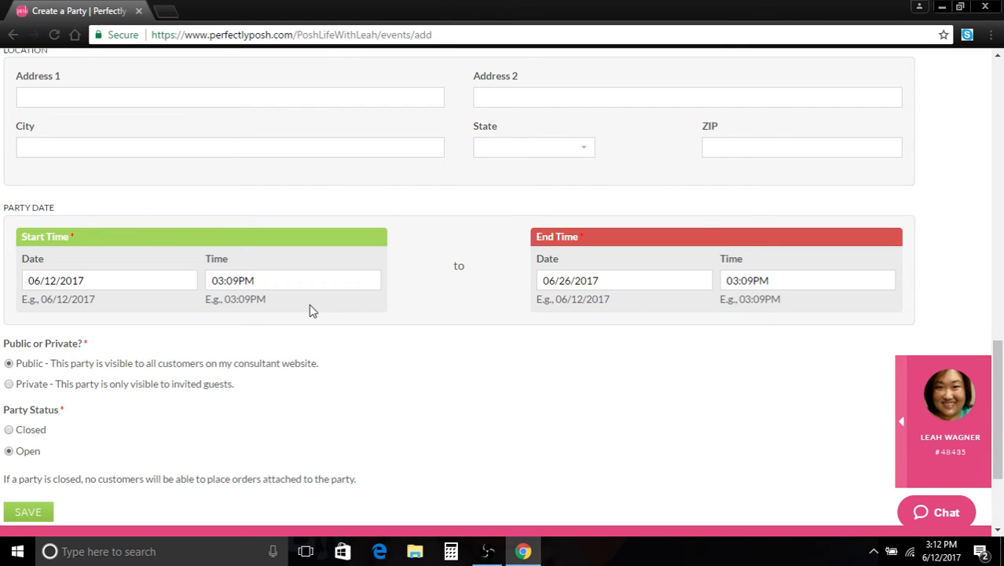
{"action": "left_click", "coordinate": [94, 280]}
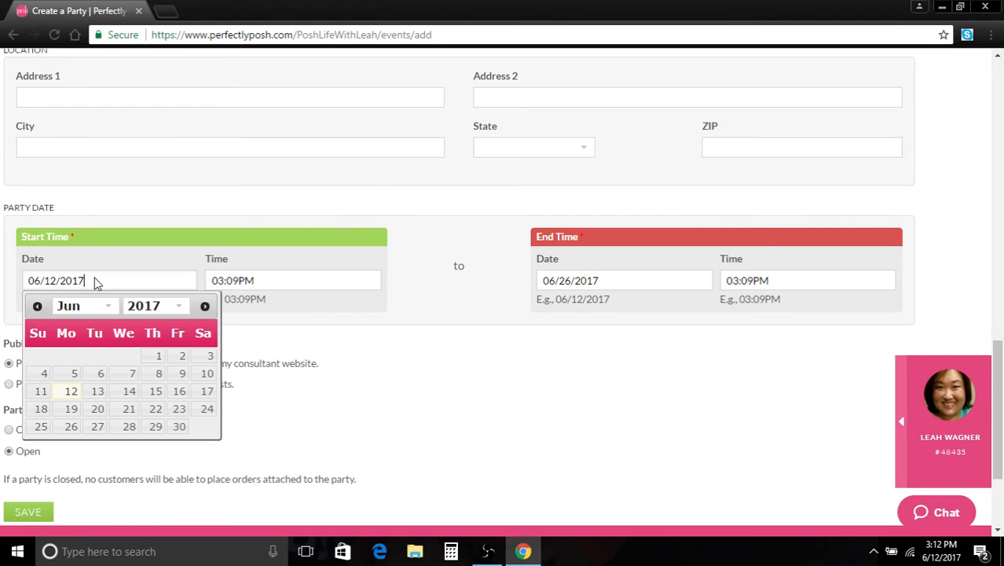
{"action": "left_click", "coordinate": [181, 428]}
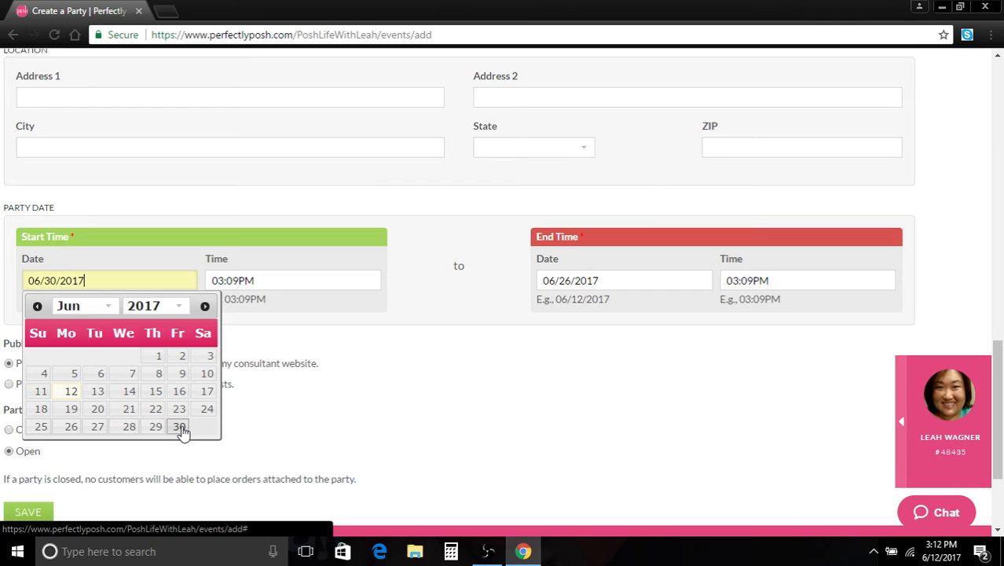
{"action": "left_click", "coordinate": [619, 280]}
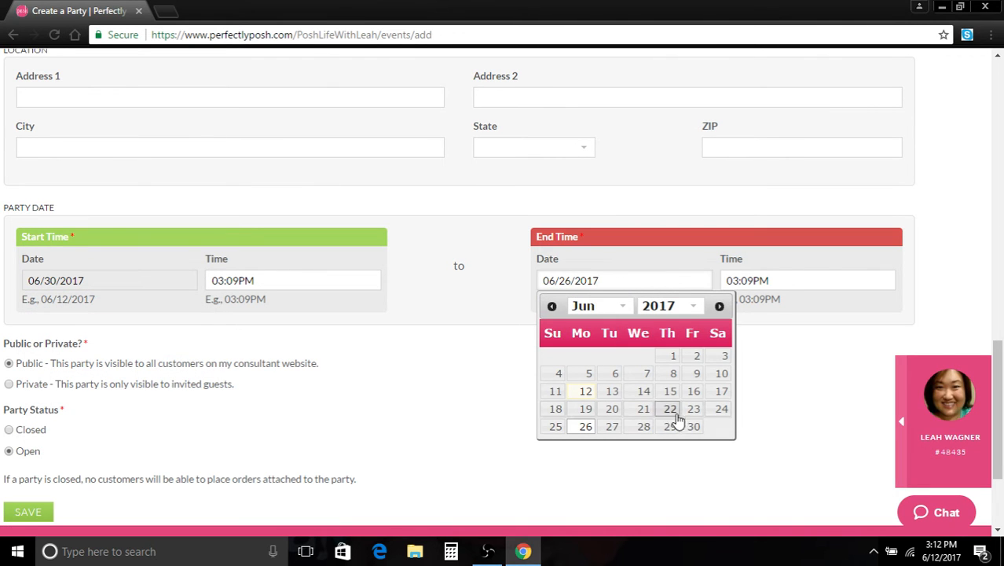
{"action": "left_click", "coordinate": [720, 307]}
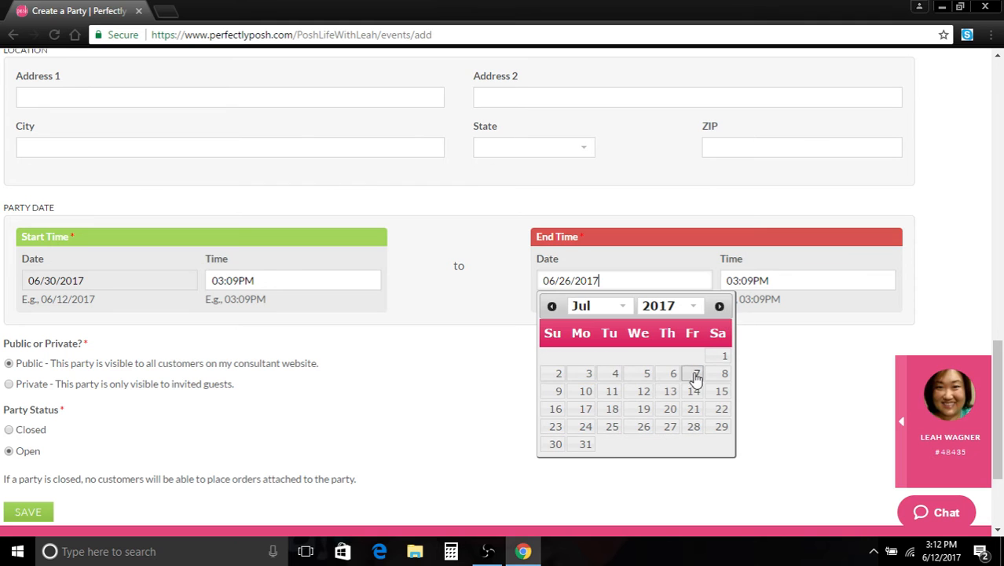
{"action": "left_click", "coordinate": [693, 391]}
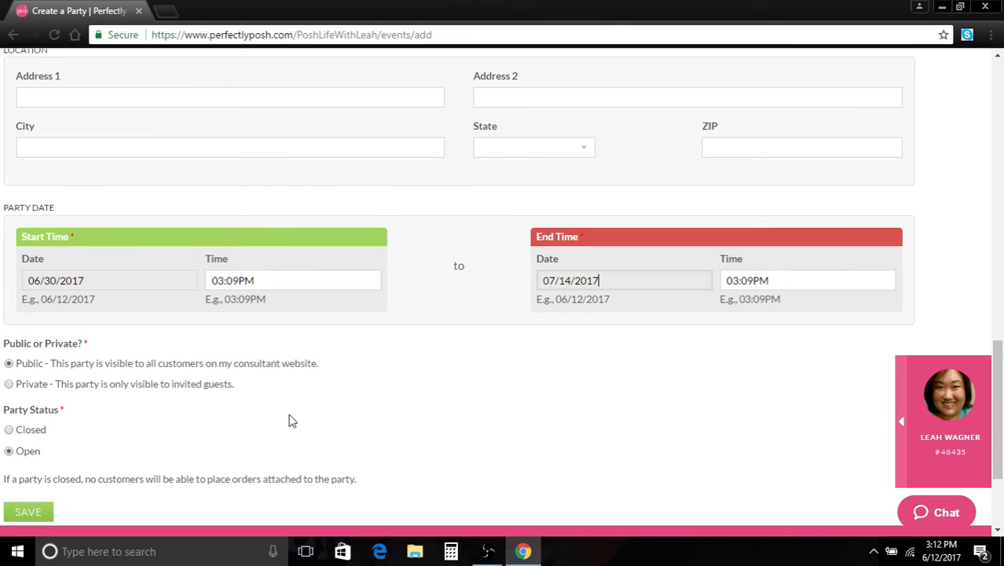
- Change the party's start date to 06/12/2017
{"action": "left_click", "coordinate": [154, 278]}
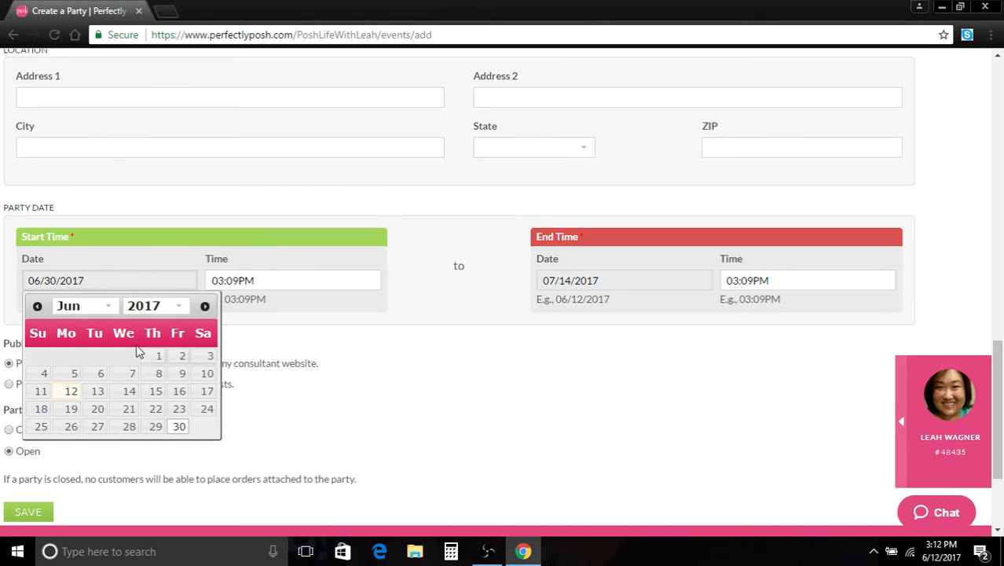
{"action": "left_click", "coordinate": [36, 305]}
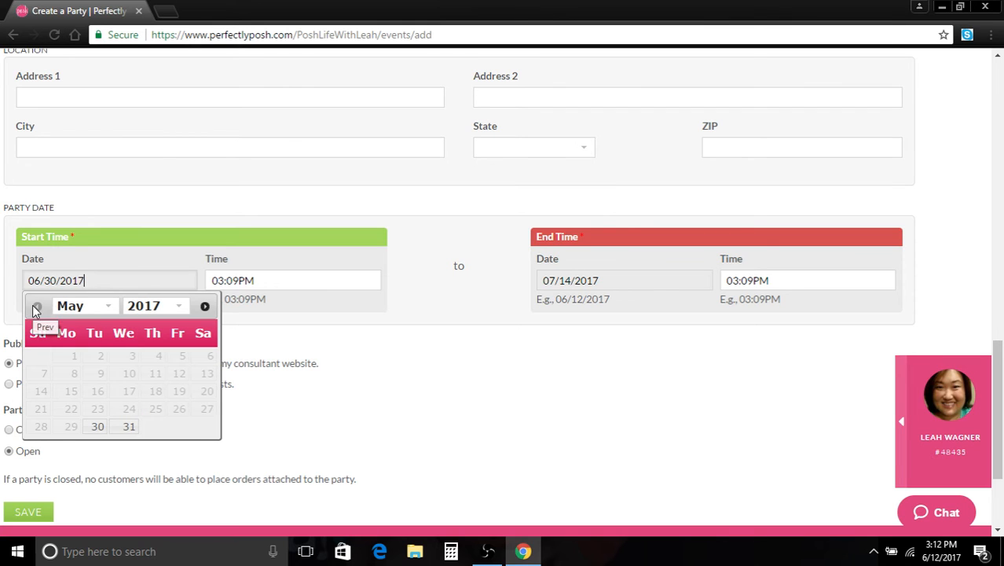
{"action": "left_click", "coordinate": [205, 306]}
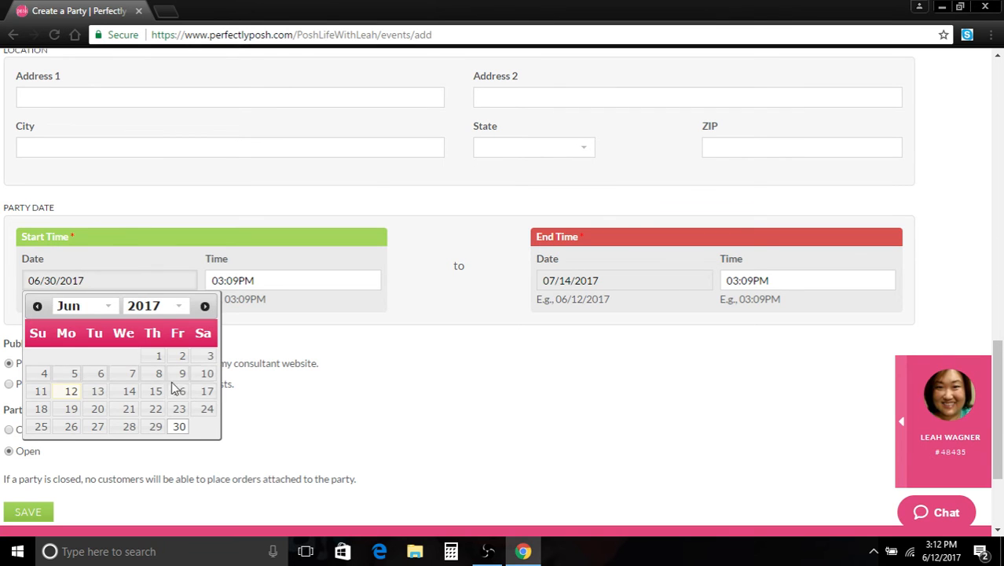
{"action": "left_click", "coordinate": [70, 392]}
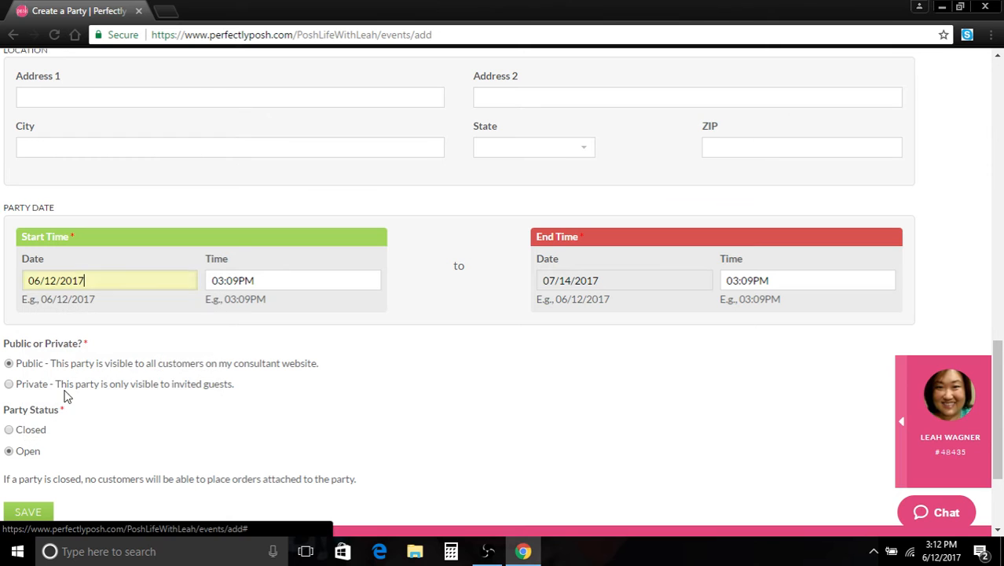
- Set the party's end date to 06/26/2017
{"action": "left_click", "coordinate": [633, 274]}
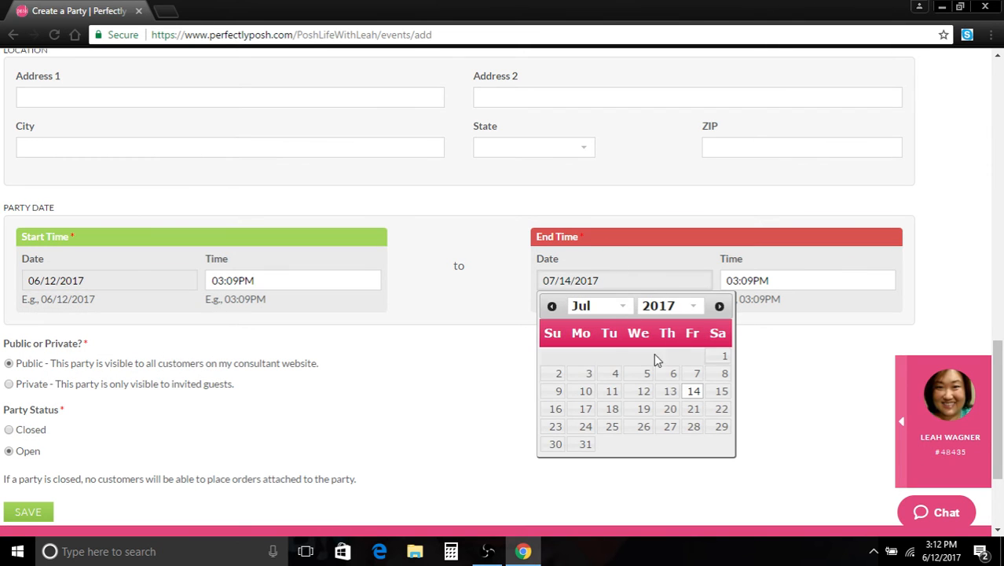
{"action": "left_click", "coordinate": [552, 306]}
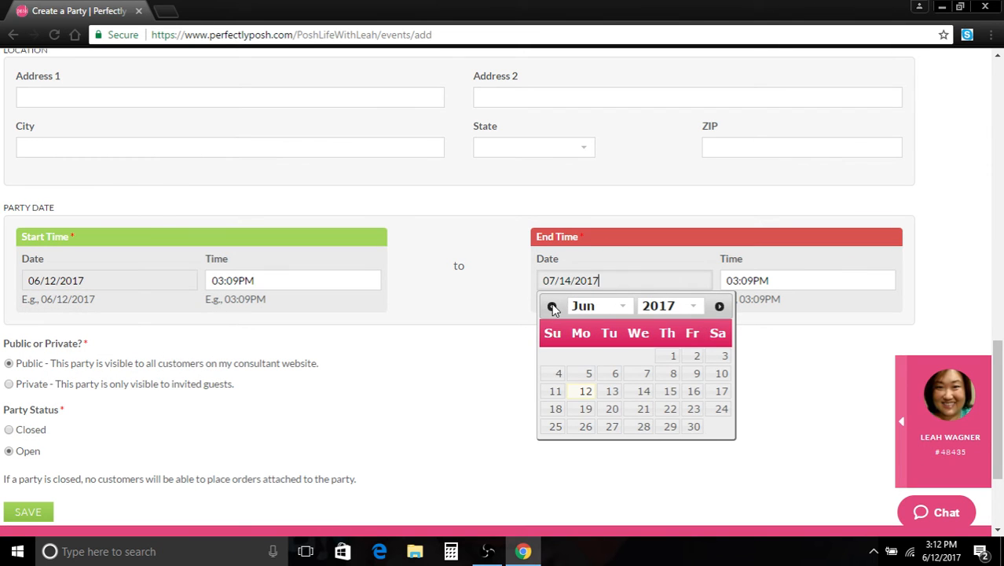
{"action": "left_click", "coordinate": [581, 426]}
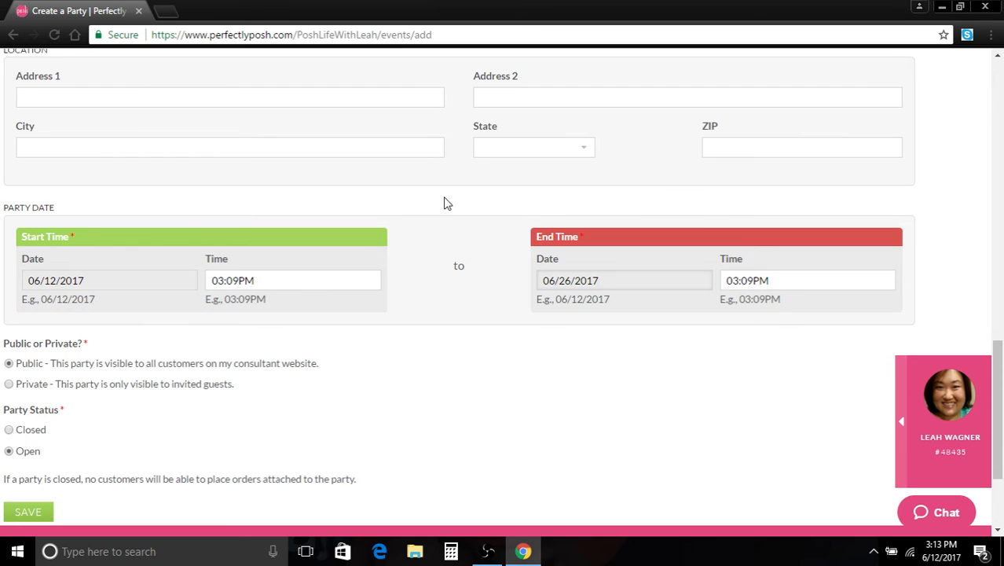
- Leave the party form for the Virtual Office and open the My Parties list
{"action": "left_click_drag", "start_coordinate": [998, 350], "coordinate": [998, 59]}
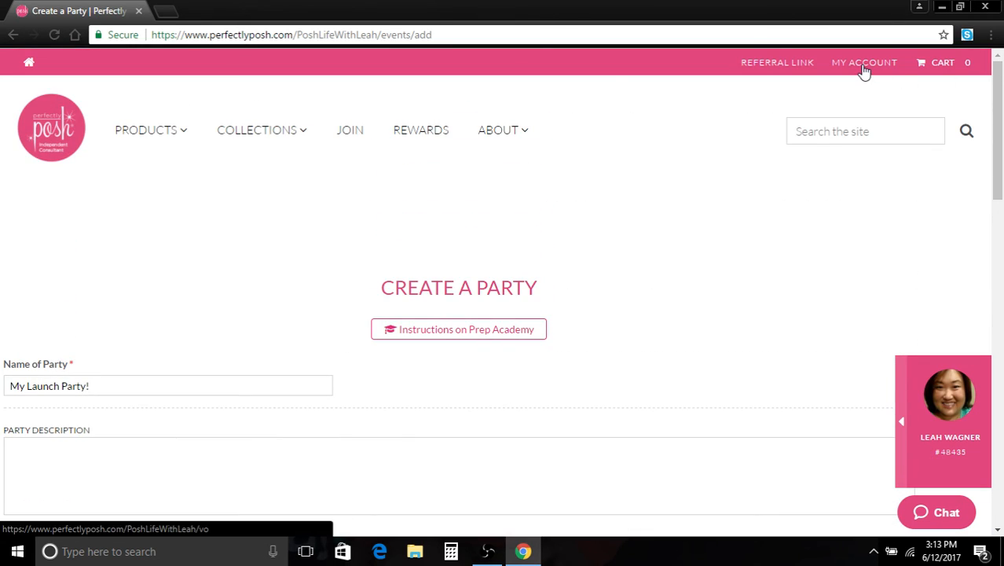
{"action": "mouse_move", "coordinate": [865, 69]}
{"action": "left_click", "coordinate": [683, 177]}
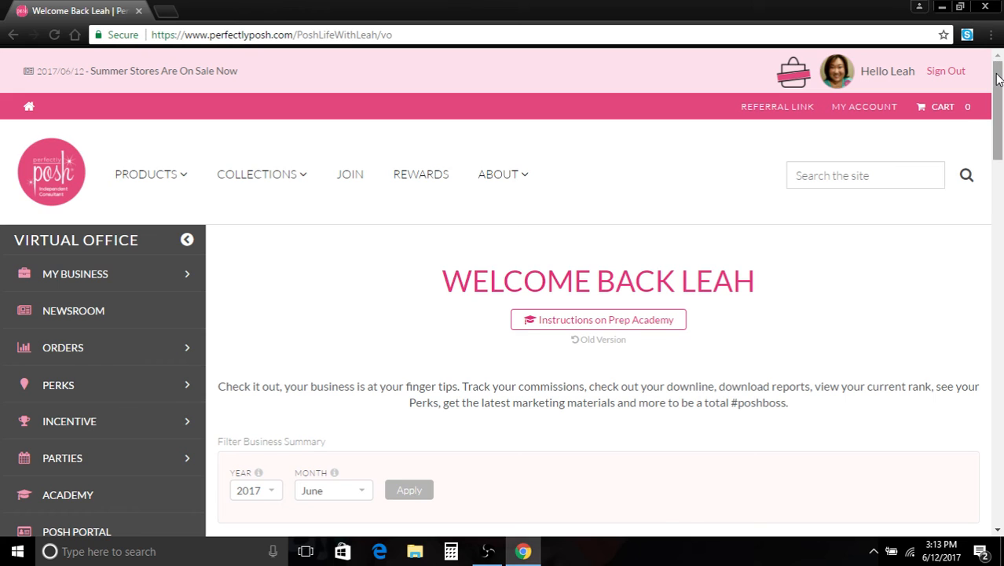
{"action": "scroll", "coordinate": [998, 78], "scroll_direction": "down", "scroll_amount": 2}
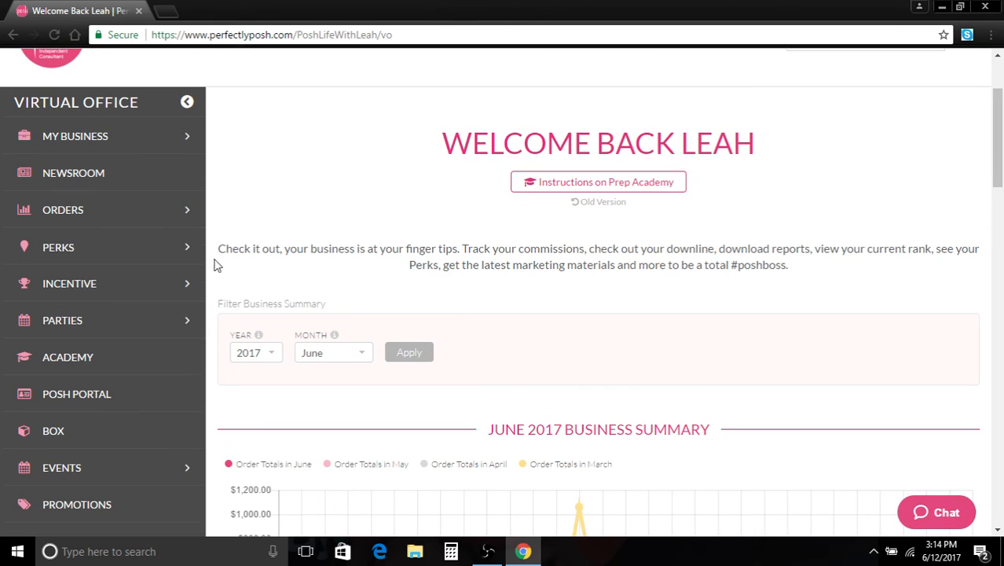
{"action": "left_click", "coordinate": [177, 322]}
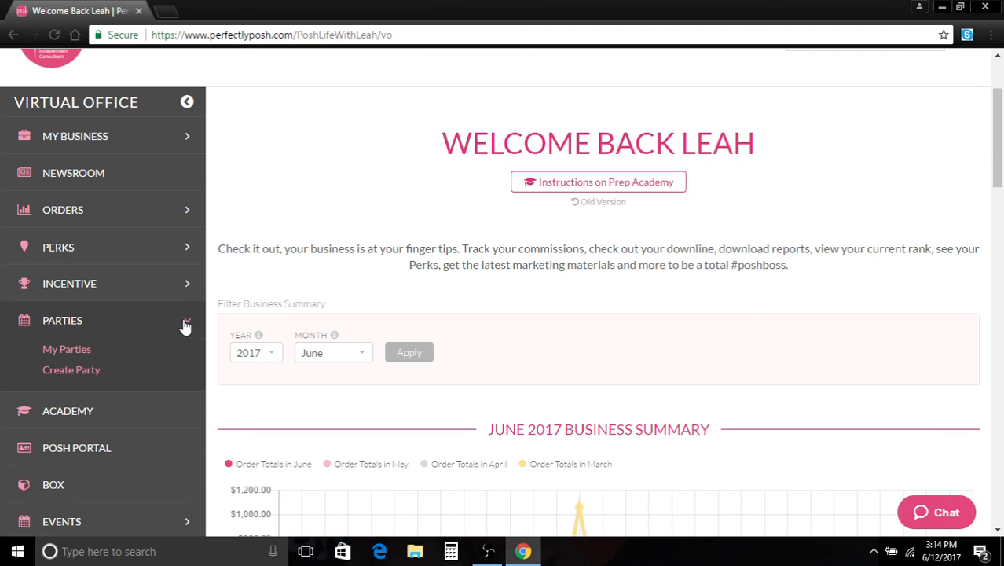
{"action": "left_click", "coordinate": [72, 354]}
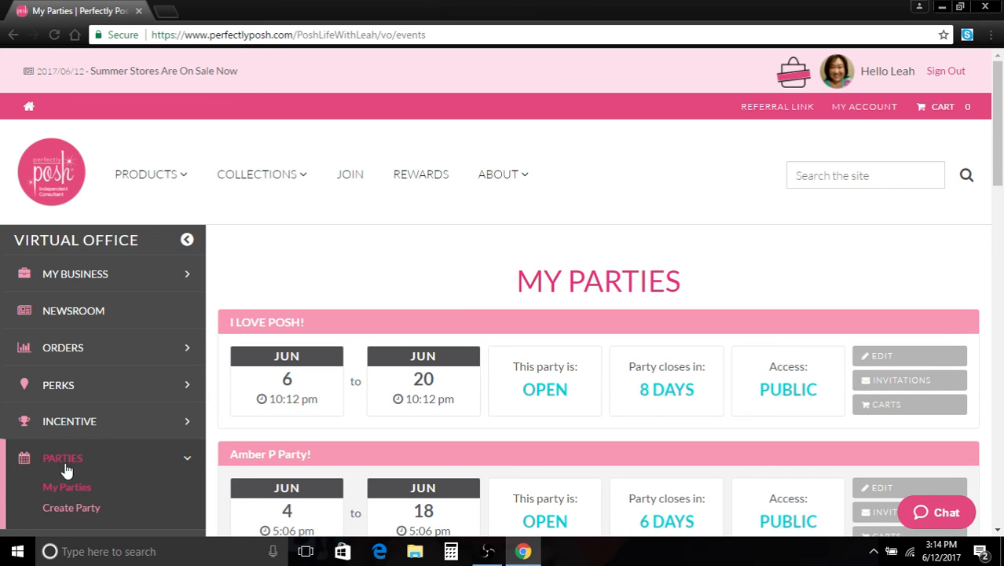
- Open the carts of the "I LOVE POSH!" party and examine its guest, order total, payment and order submission sections
{"action": "left_click_drag", "start_coordinate": [1001, 86], "coordinate": [1001, 143]}
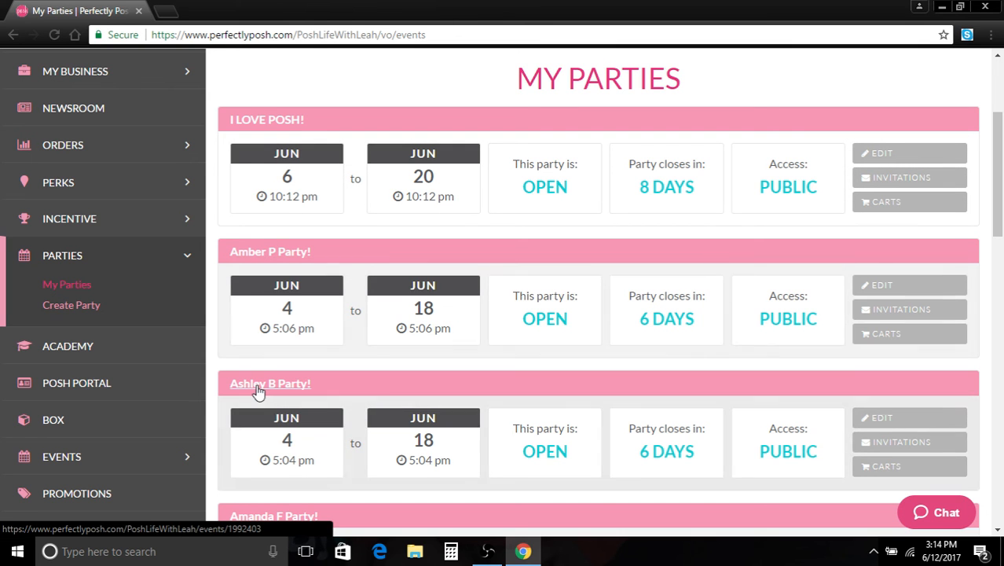
{"action": "left_click_drag", "start_coordinate": [999, 206], "coordinate": [998, 261]}
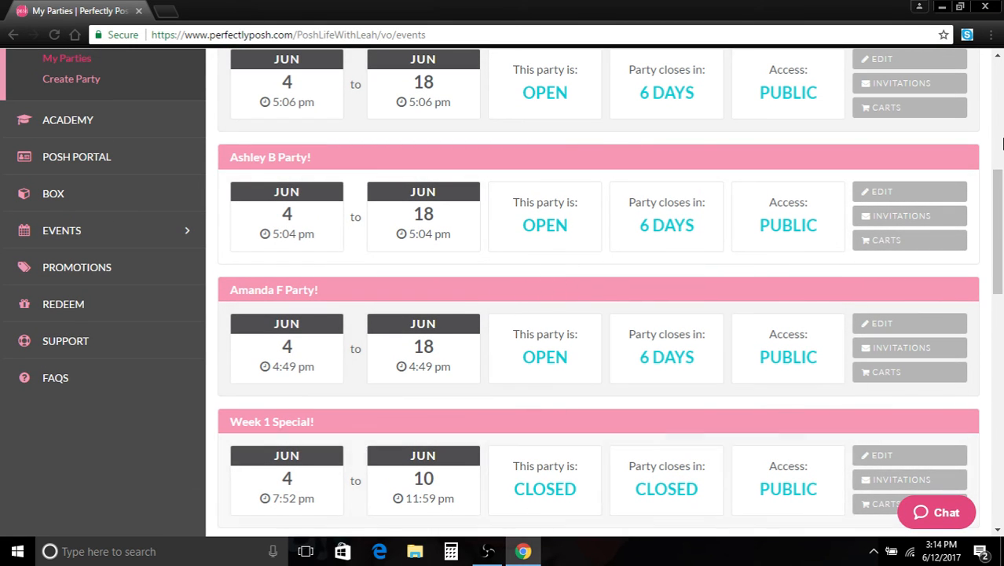
{"action": "left_click_drag", "start_coordinate": [1001, 219], "coordinate": [1001, 177]}
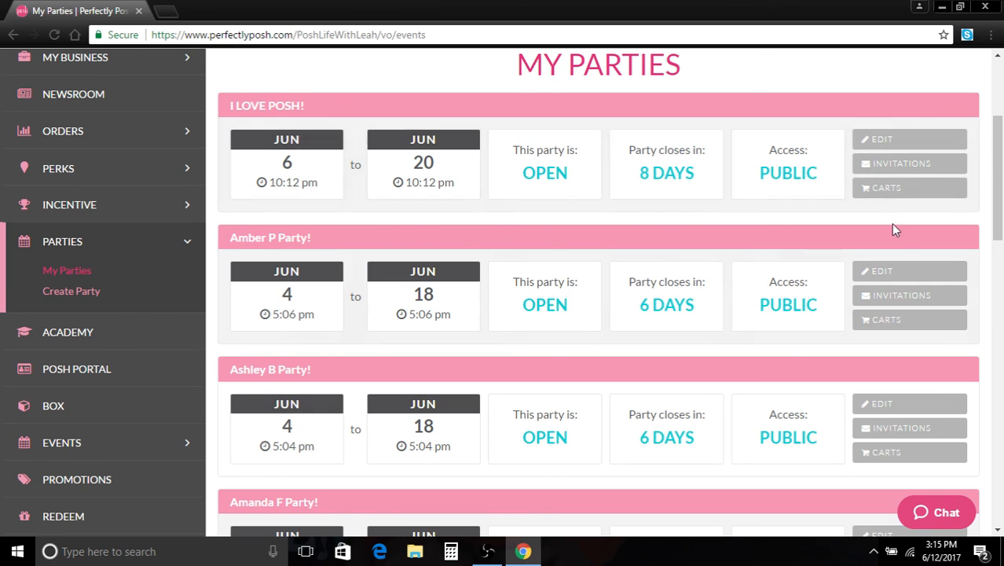
{"action": "left_click", "coordinate": [886, 192]}
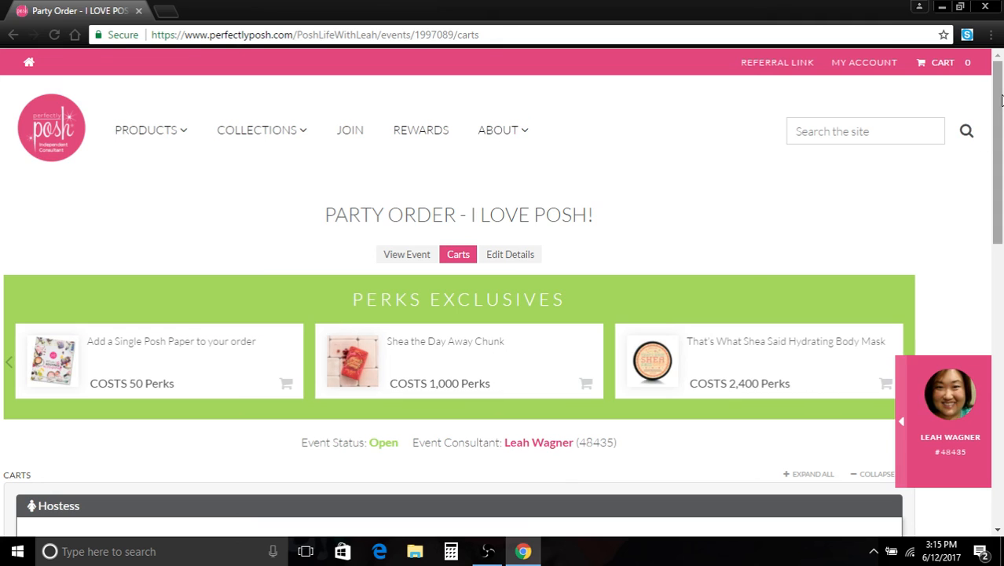
{"action": "left_click_drag", "start_coordinate": [998, 140], "coordinate": [1001, 421]}
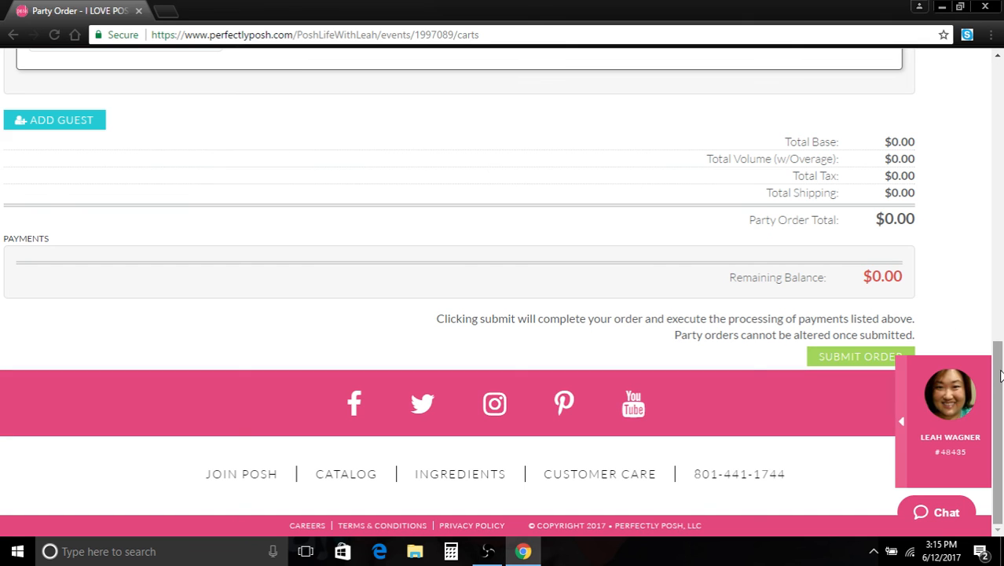
{"action": "left_click_drag", "start_coordinate": [998, 349], "coordinate": [1002, 76]}
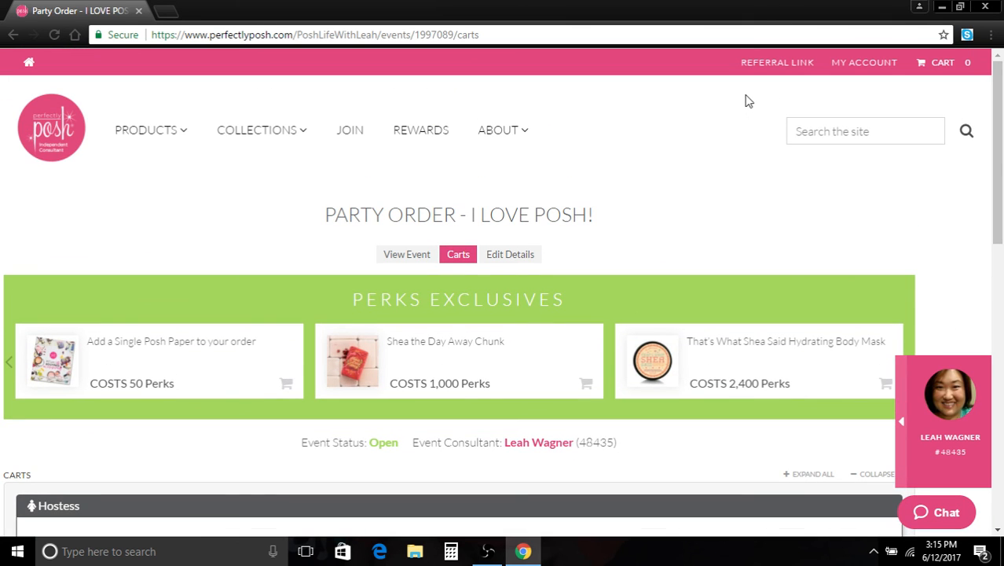
- Return from the party order to the Virtual Office home page and its navigation list
{"action": "left_click", "coordinate": [862, 68]}
{"action": "left_click", "coordinate": [693, 173]}
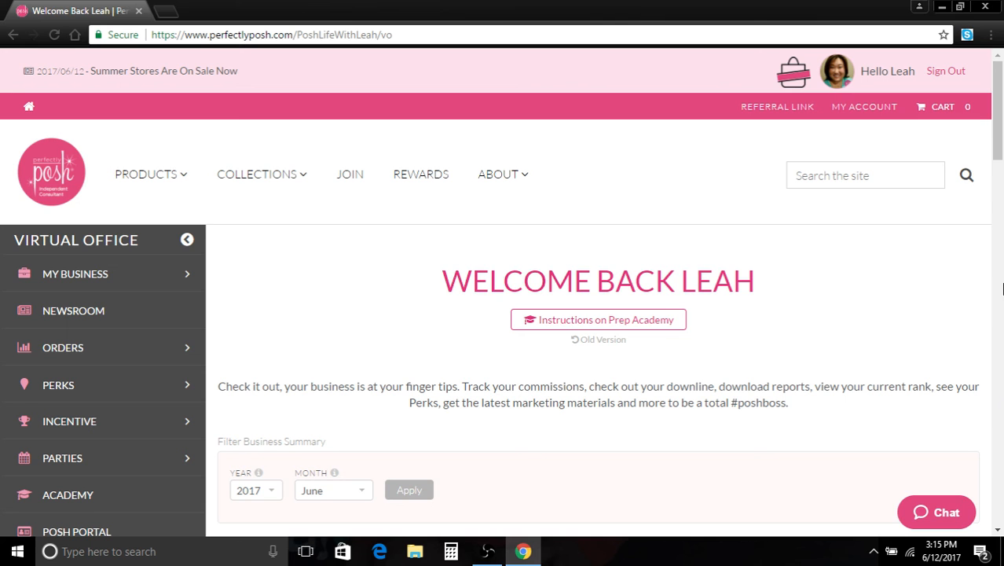
{"action": "left_click_drag", "start_coordinate": [998, 135], "coordinate": [1000, 165]}
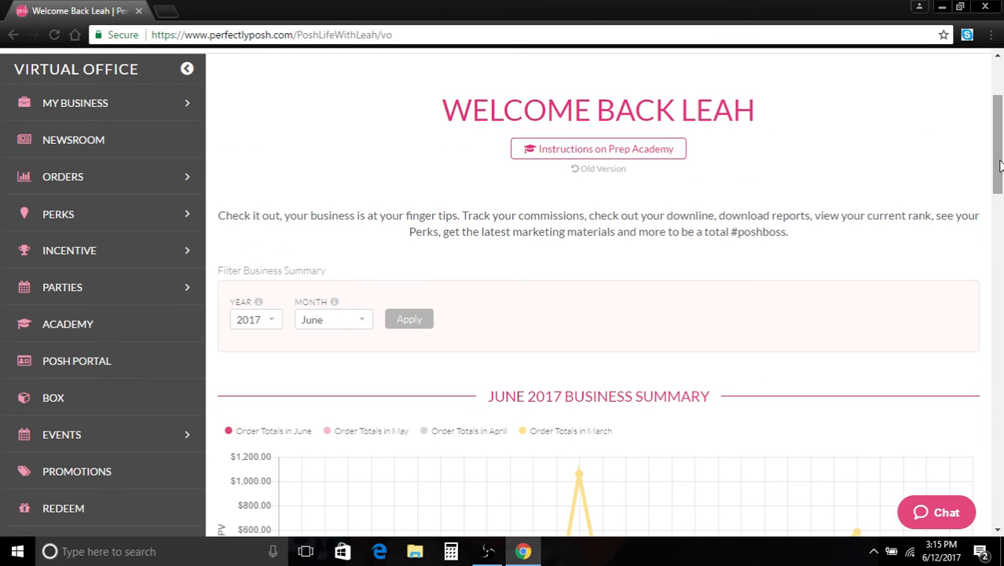